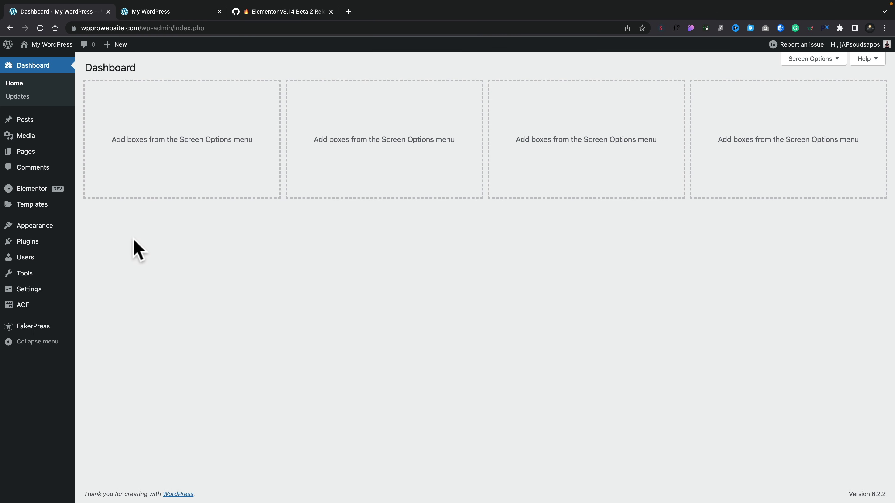
# Review the ongoing experiments in Elementor's feature settings, including Flexbox Container, Grid Container and Nested Elements
pyautogui.moveTo(31, 190)
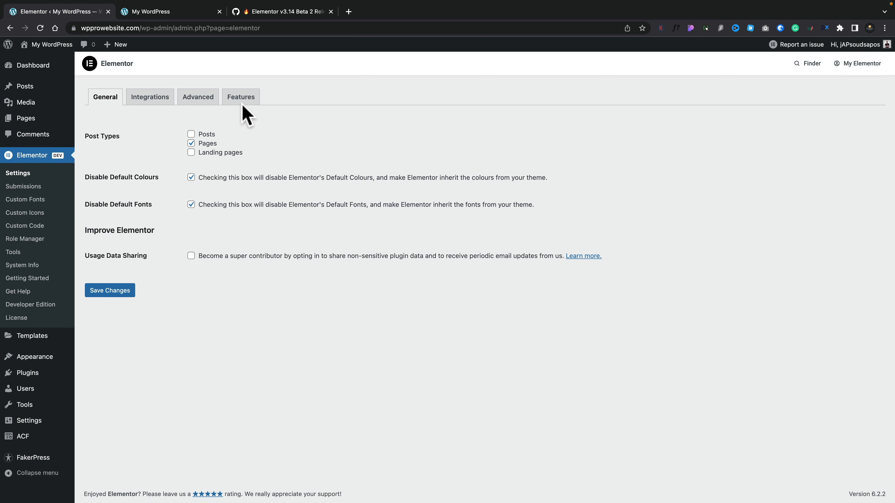
pyautogui.click(240, 106)
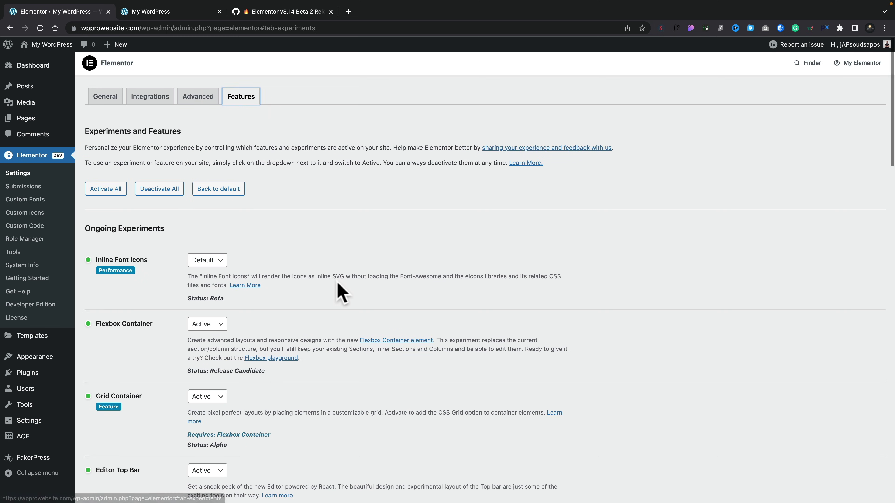
pyautogui.scroll(-2, 340, 290)
pyautogui.scroll(-3, 338, 282)
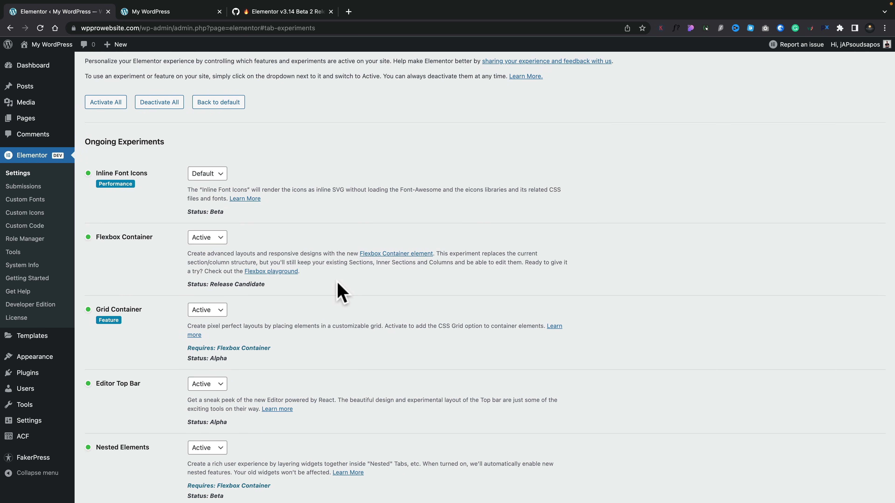
pyautogui.scroll(-3, 340, 290)
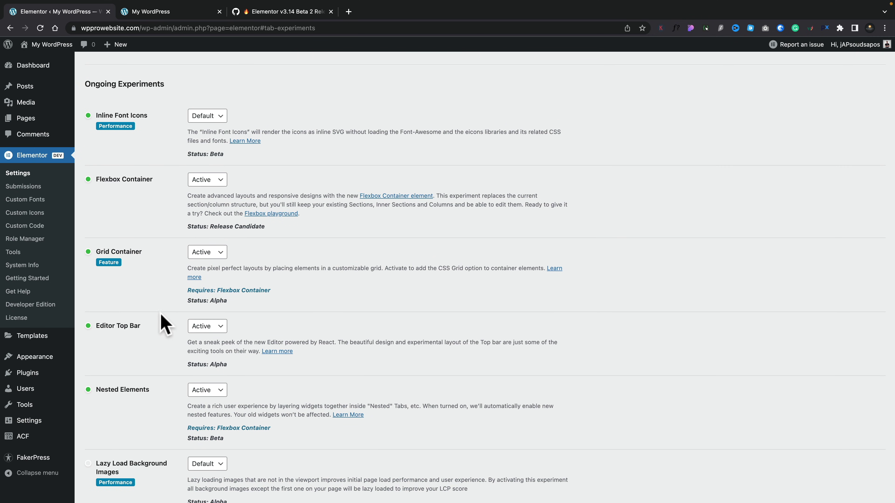
pyautogui.scroll(-5, 155, 319)
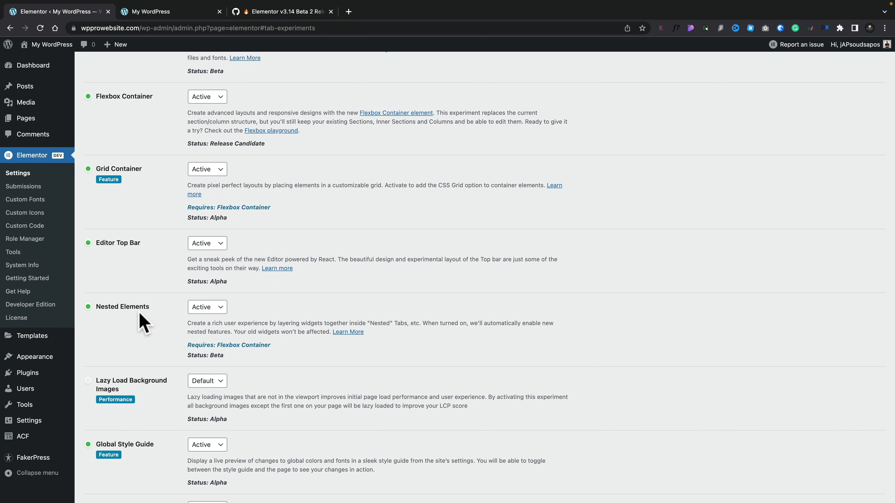
pyautogui.scroll(-6, 143, 320)
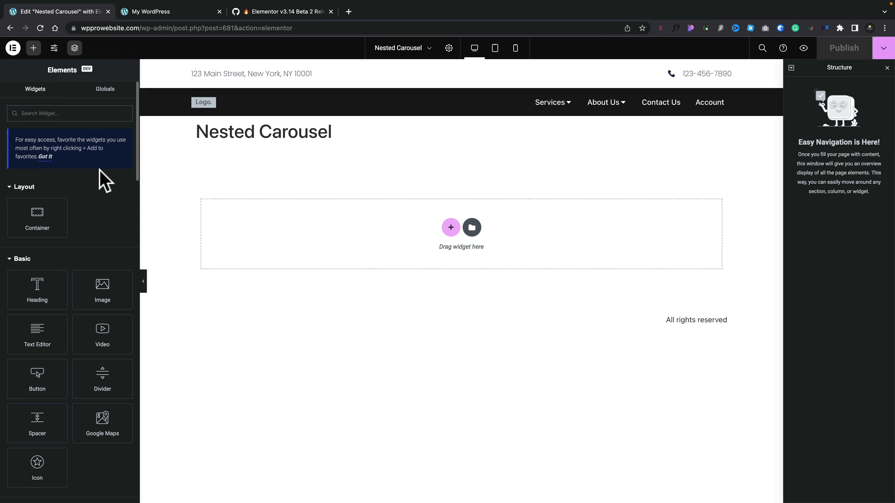
# Search the widgets for "carou" and add a Loop Carousel to the Nested Carousel page
pyautogui.click(65, 112)
pyautogui.write('carou')
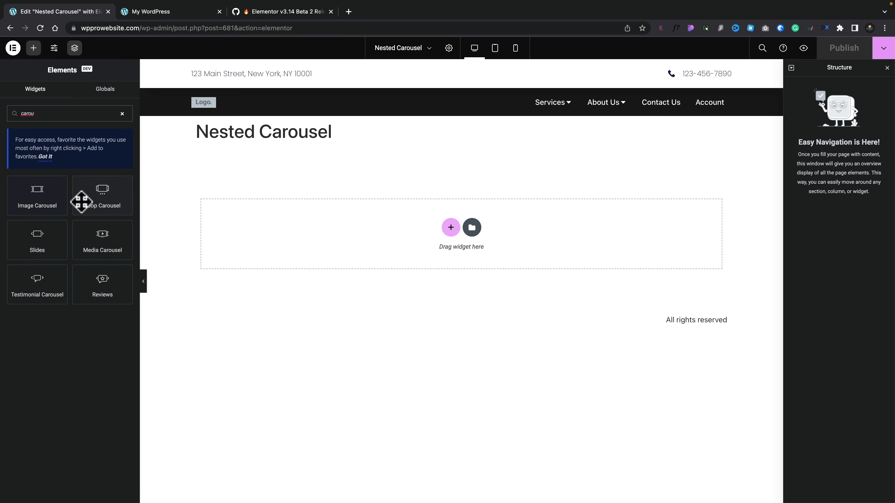
pyautogui.click(96, 192)
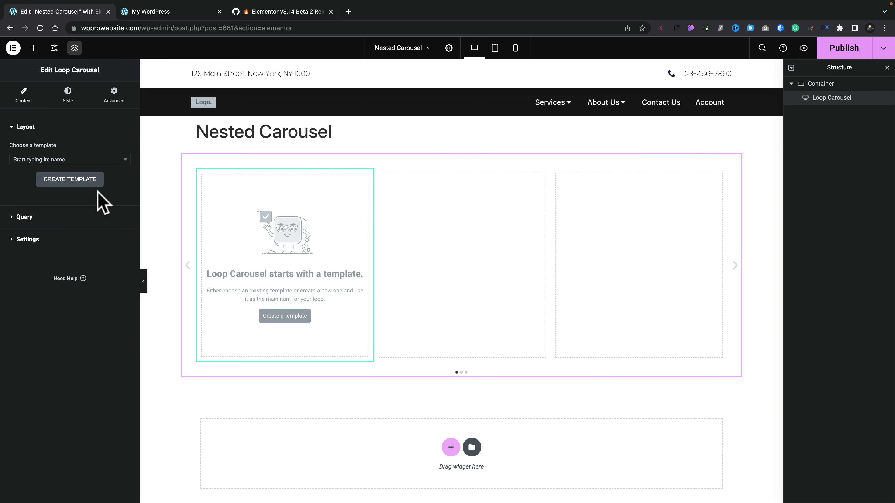
# Create a new loop item template for the Loop Carousel, saving the page changes
pyautogui.click(67, 161)
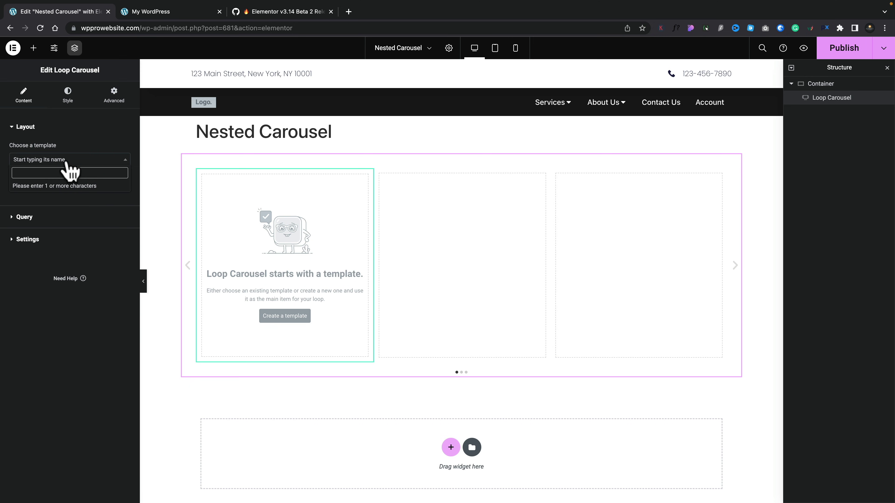
pyautogui.click(48, 367)
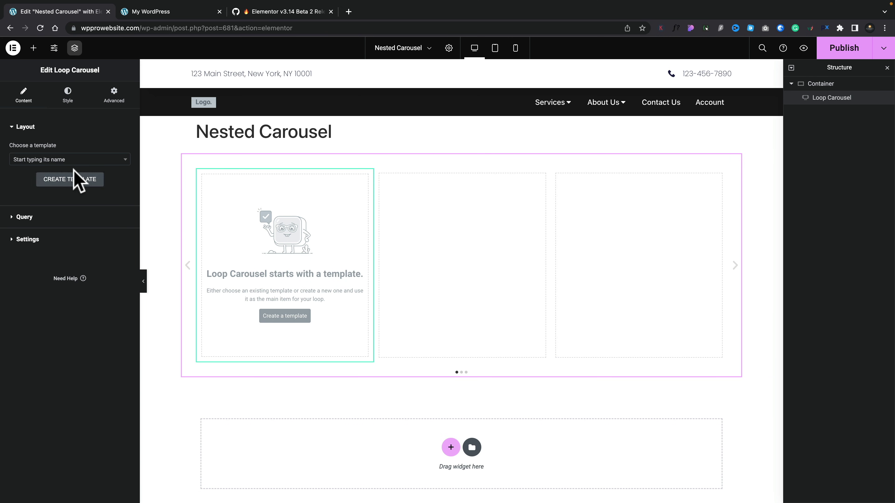
pyautogui.click(78, 190)
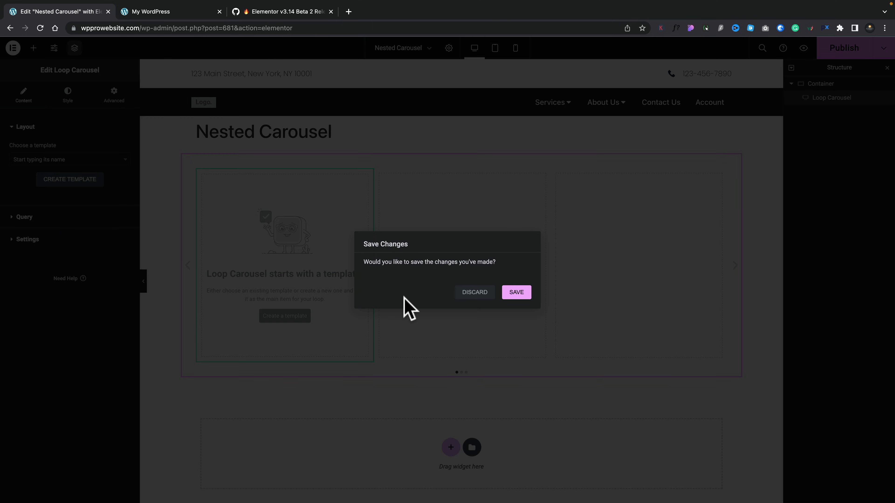
pyautogui.click(516, 293)
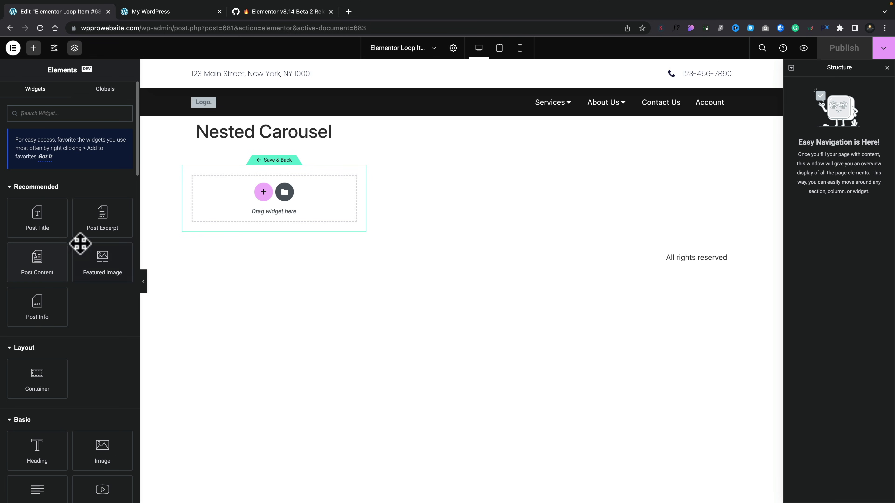
# Add Featured Image, Post Title and Post Excerpt widgets to the loop item template
pyautogui.click(89, 260)
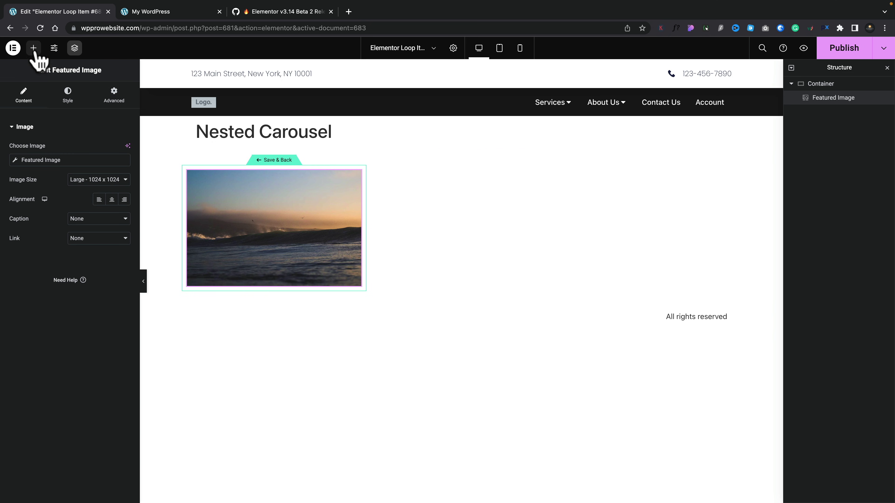
pyautogui.click(33, 48)
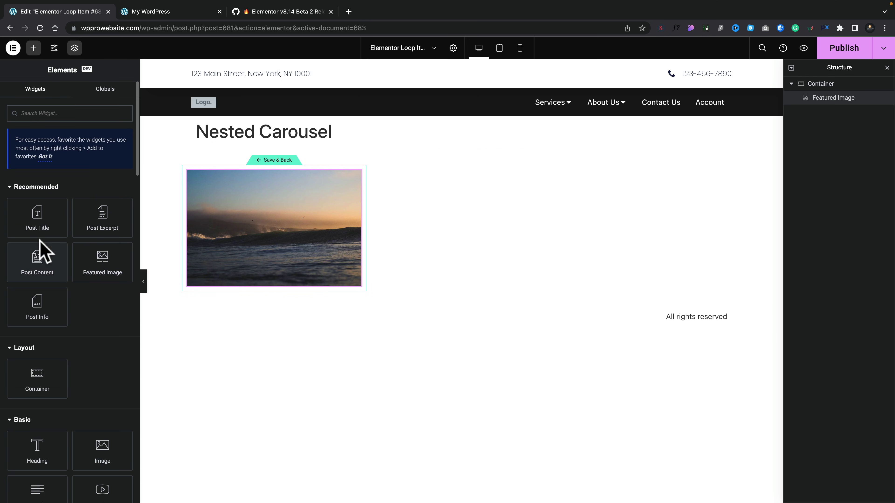
pyautogui.click(47, 216)
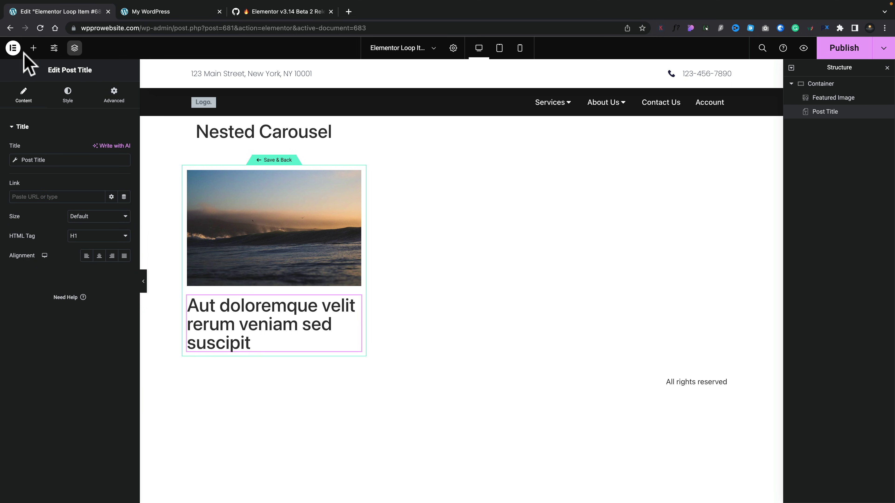
pyautogui.click(34, 48)
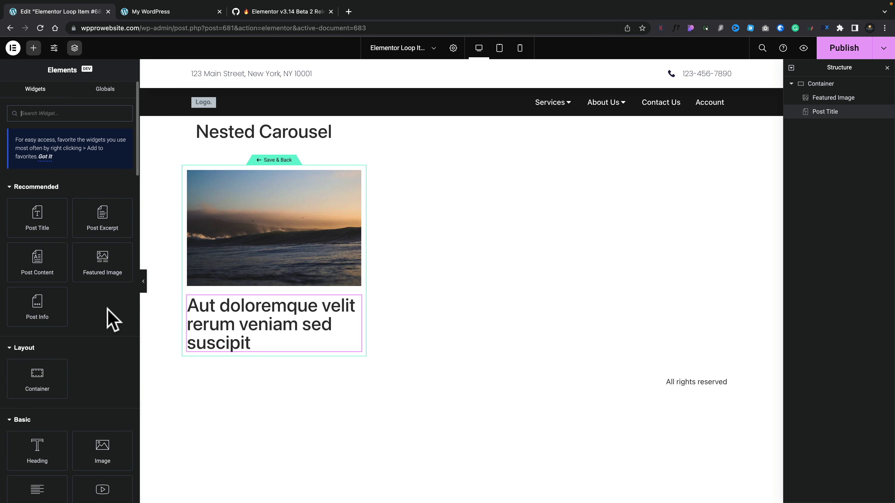
pyautogui.click(108, 224)
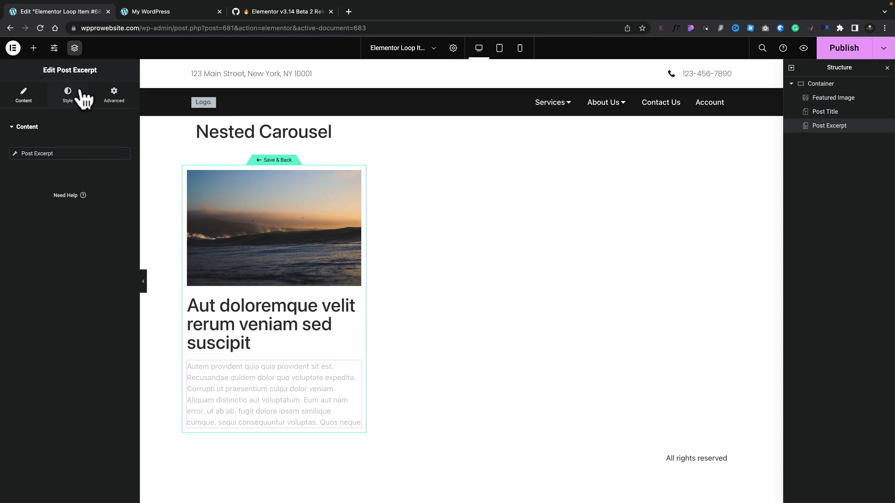
# Search the widgets for "butt" and add a Button below the post excerpt
pyautogui.click(34, 48)
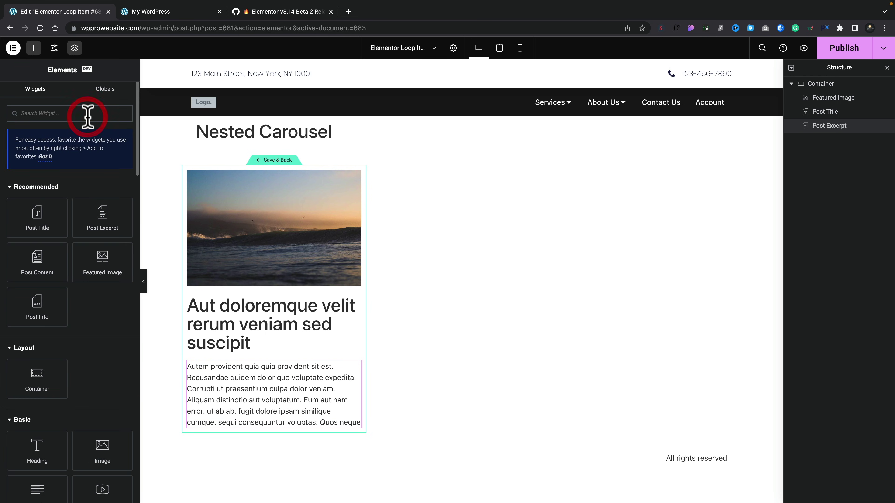
pyautogui.write('butt')
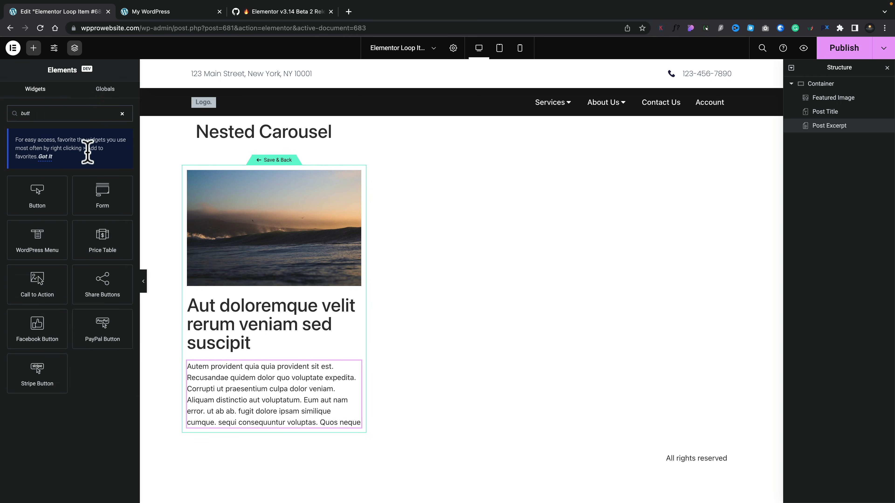
pyautogui.click(39, 193)
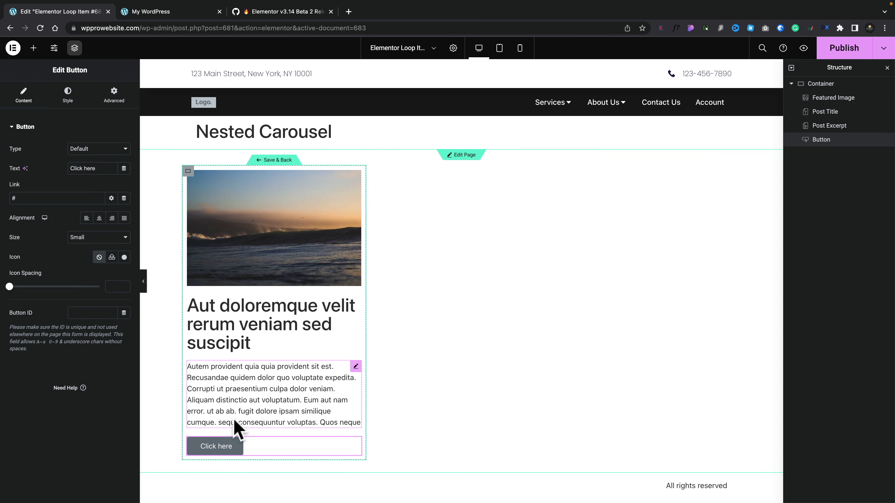
# Set the HTML tag of the loop item's Post Title to H3
pyautogui.click(269, 318)
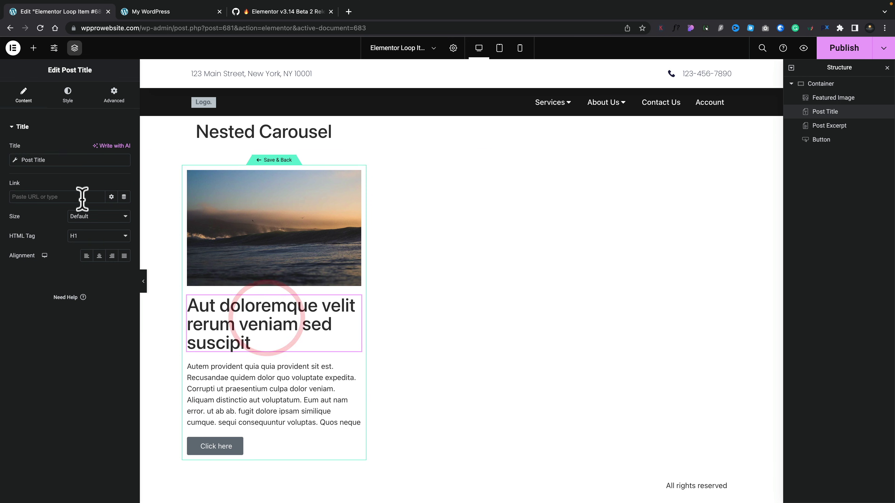
pyautogui.click(90, 238)
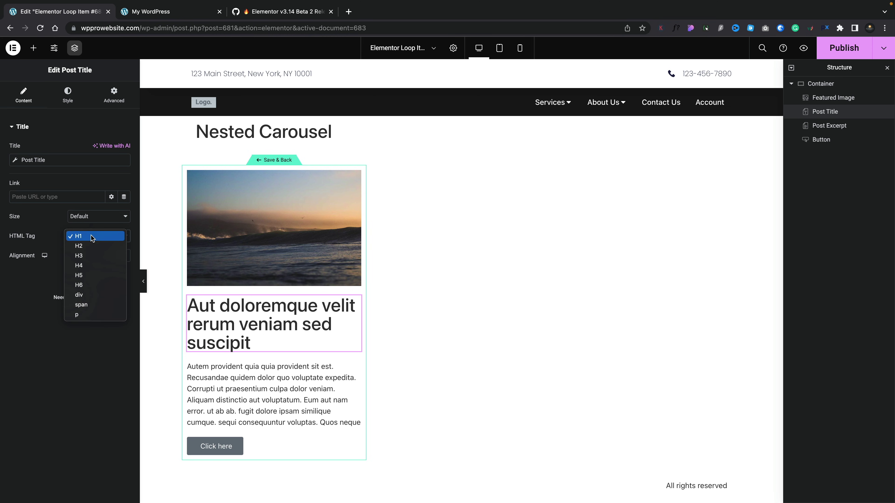
pyautogui.click(86, 255)
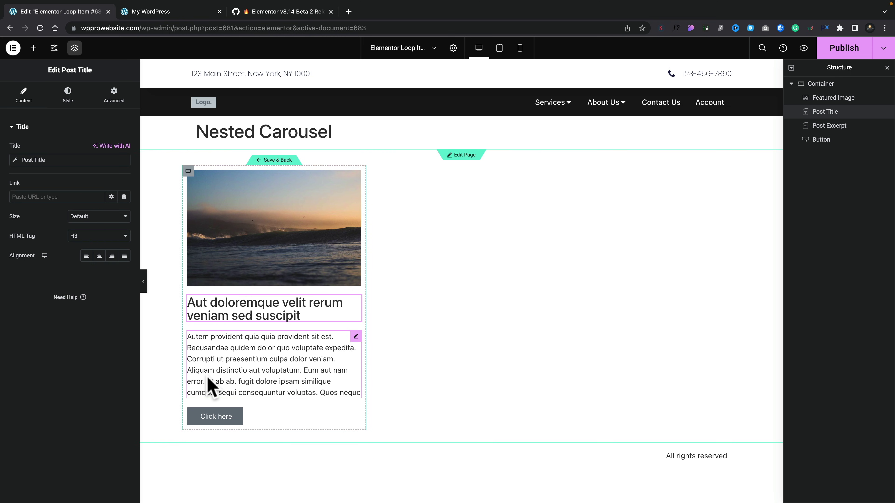
# Change the button's text to "Read article" and link it to the dynamic Post URL
pyautogui.click(220, 418)
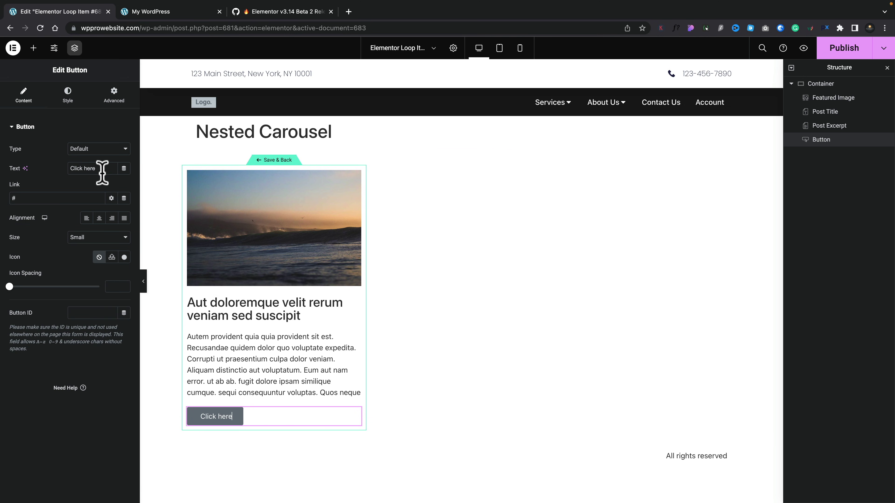
pyautogui.write('Read article')
pyautogui.click(124, 199)
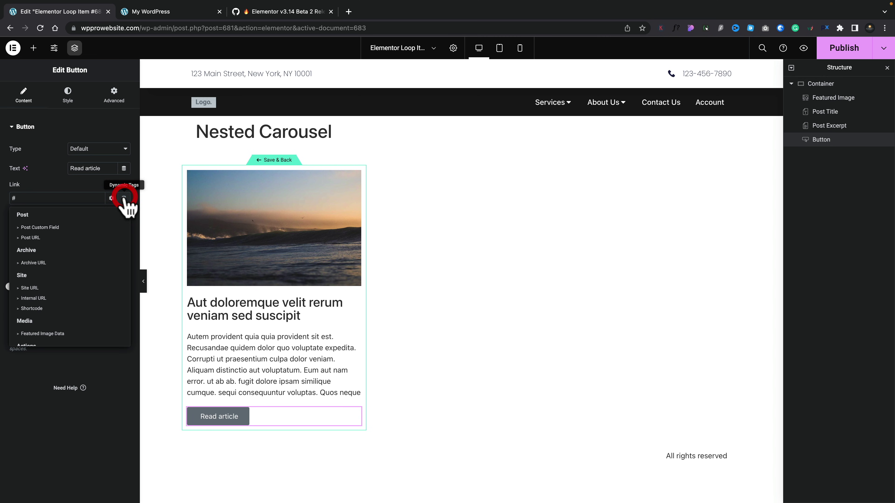
pyautogui.click(43, 239)
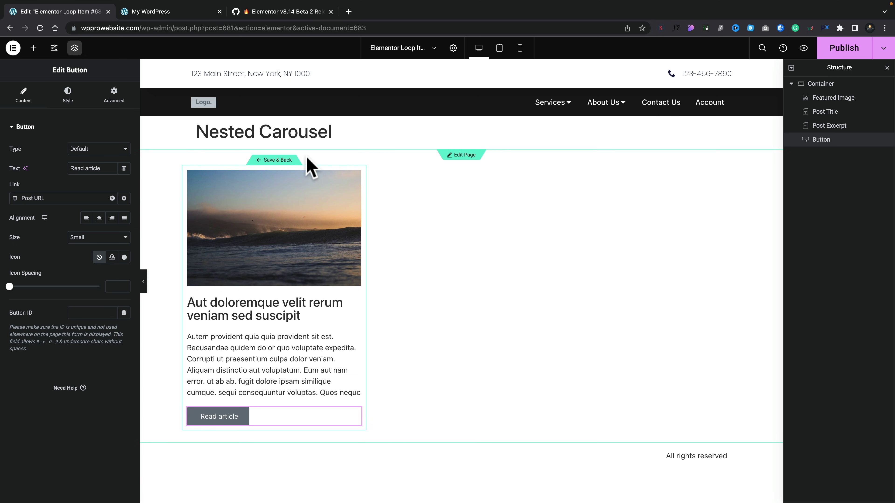
# Save the loop item template, return to the Nested Carousel page and open the Loop Carousel's settings
pyautogui.click(277, 161)
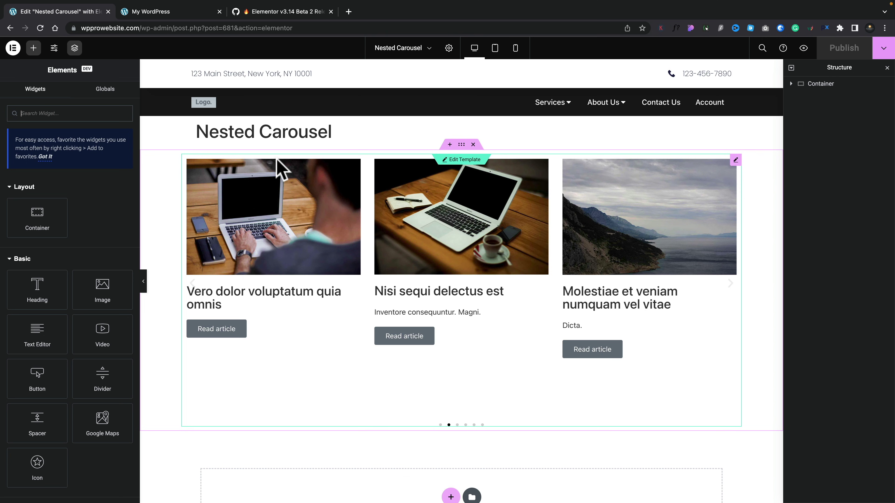
pyautogui.click(791, 83)
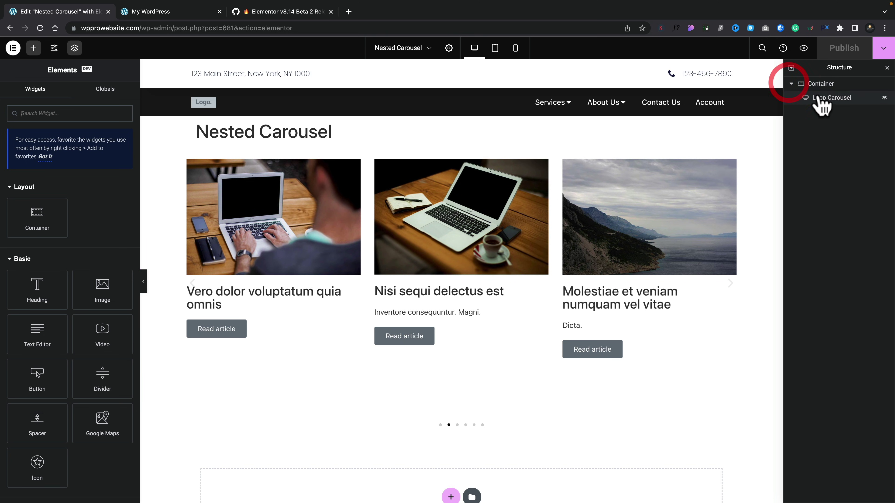
pyautogui.click(823, 99)
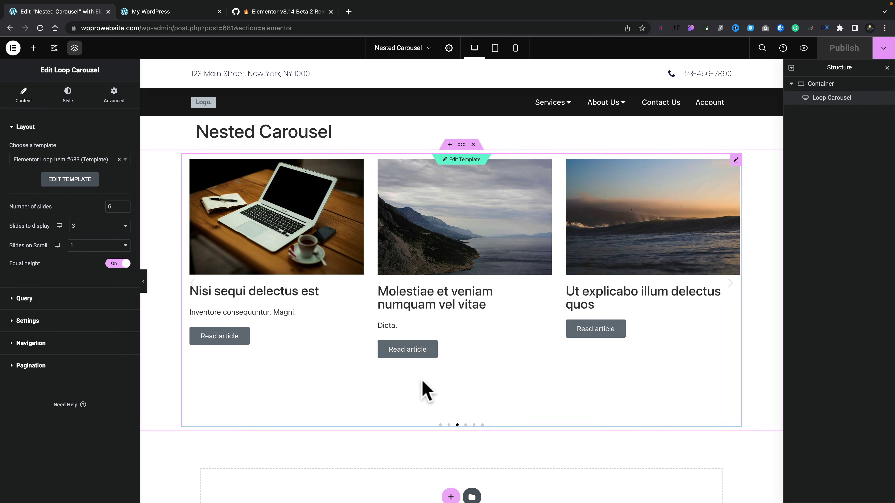
pyautogui.click(736, 160)
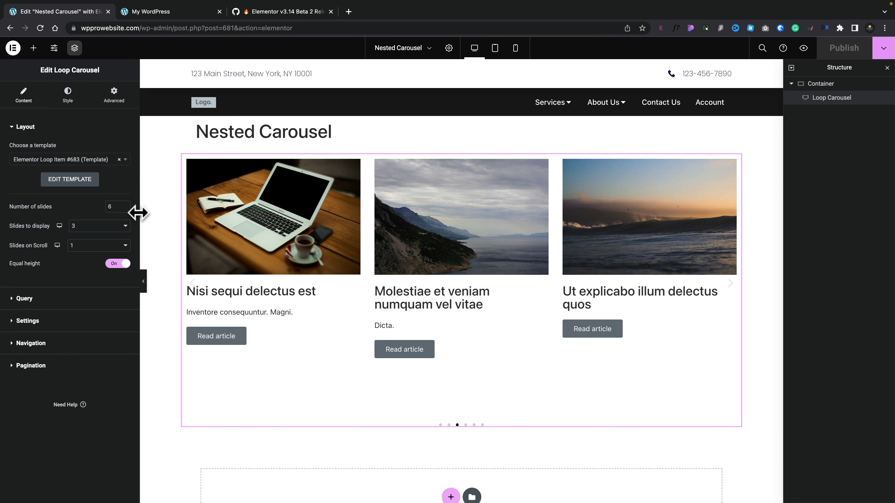
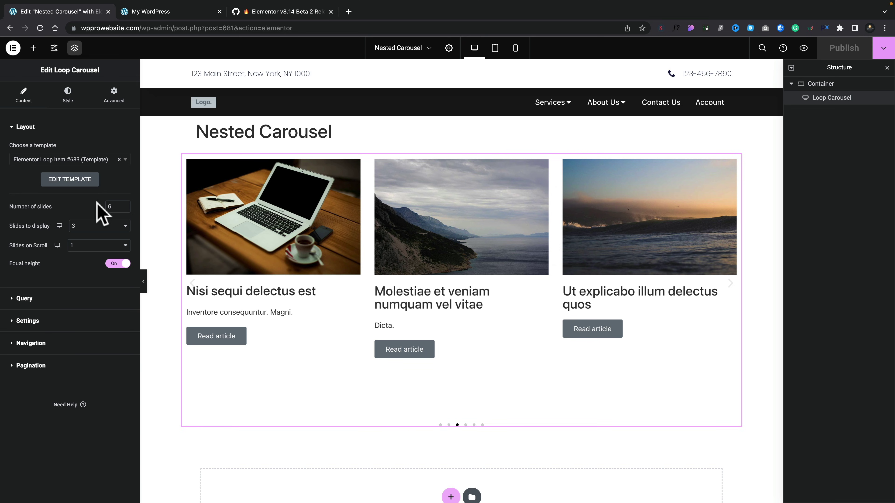
# Try 2 slides to display in the Loop Carousel and settle on 4
pyautogui.click(88, 231)
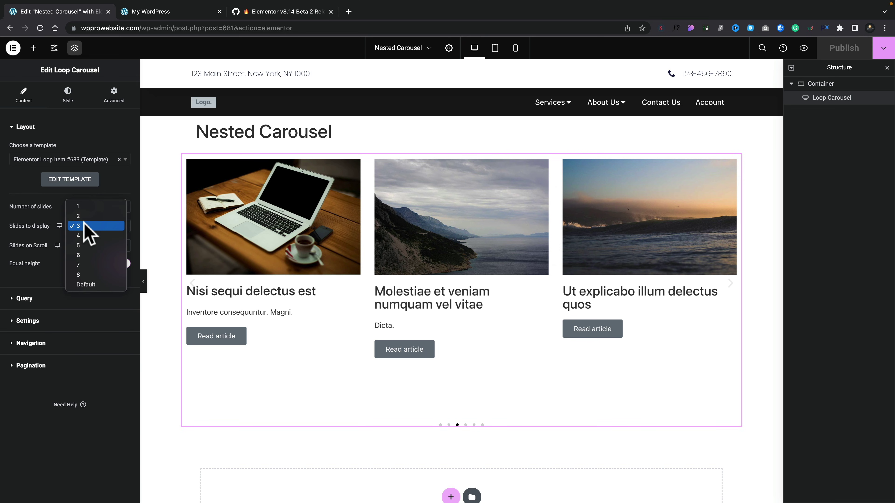
pyautogui.click(84, 216)
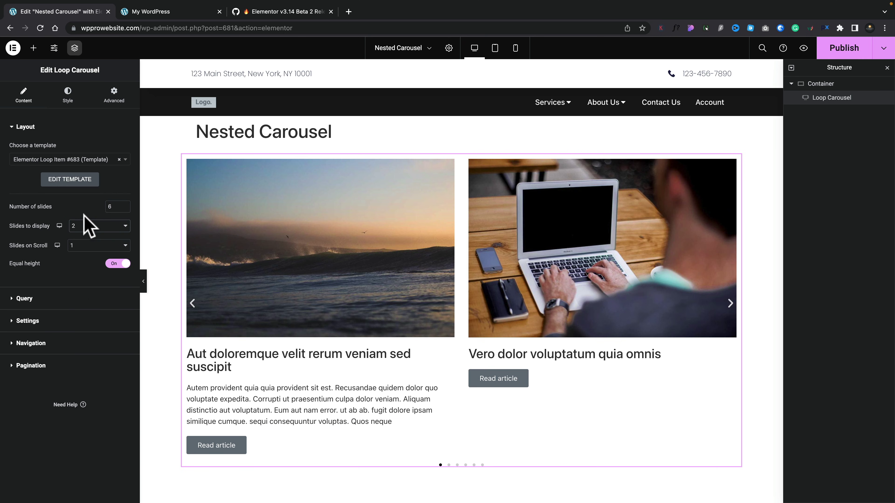
pyautogui.click(90, 229)
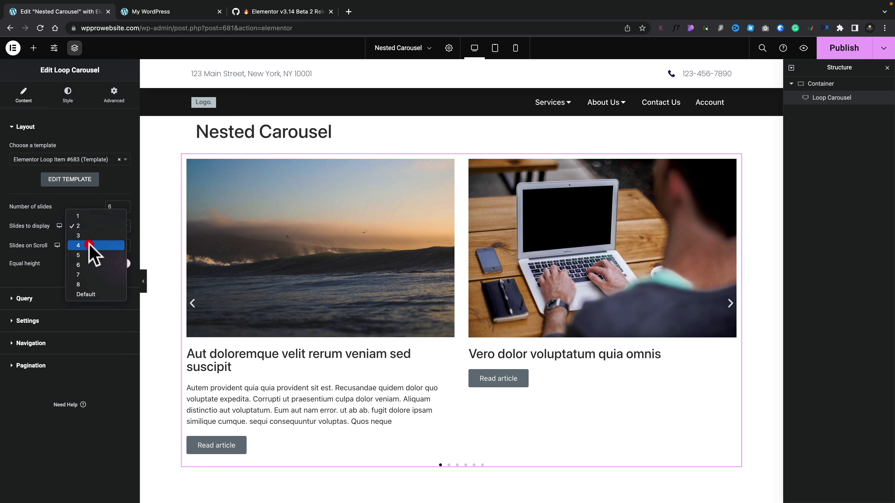
pyautogui.click(92, 251)
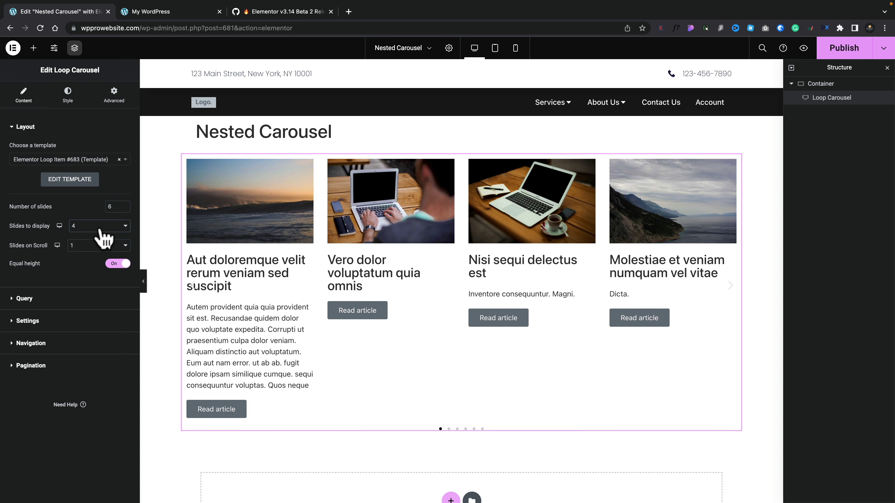
# Set the Loop Carousel to display 3 slides and move 2 slides on scroll
pyautogui.click(101, 228)
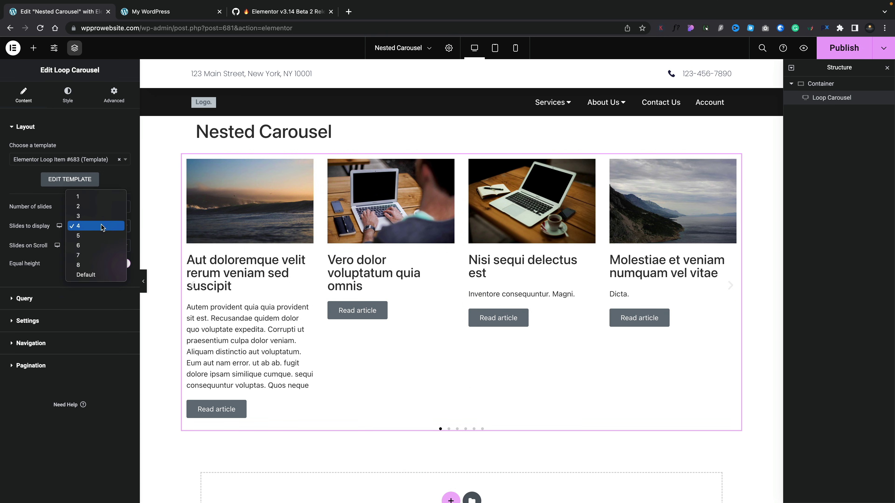
pyautogui.click(92, 216)
pyautogui.click(86, 247)
pyautogui.click(84, 255)
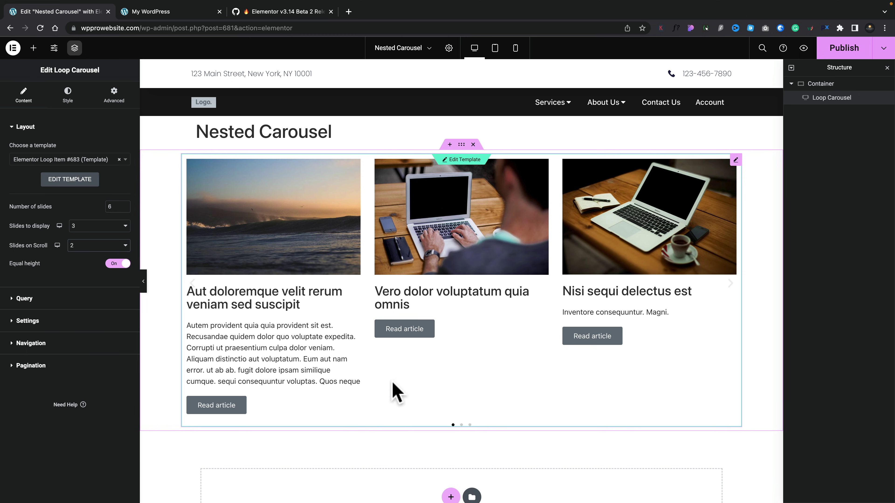
# Look through the Loop Carousel's query source options, try the Fraction pagination and switch back to dots
pyautogui.click(25, 298)
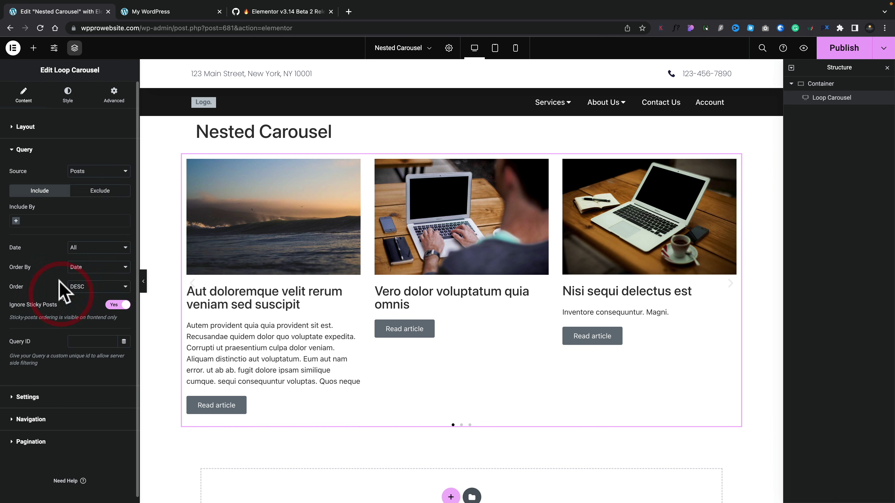
pyautogui.click(97, 171)
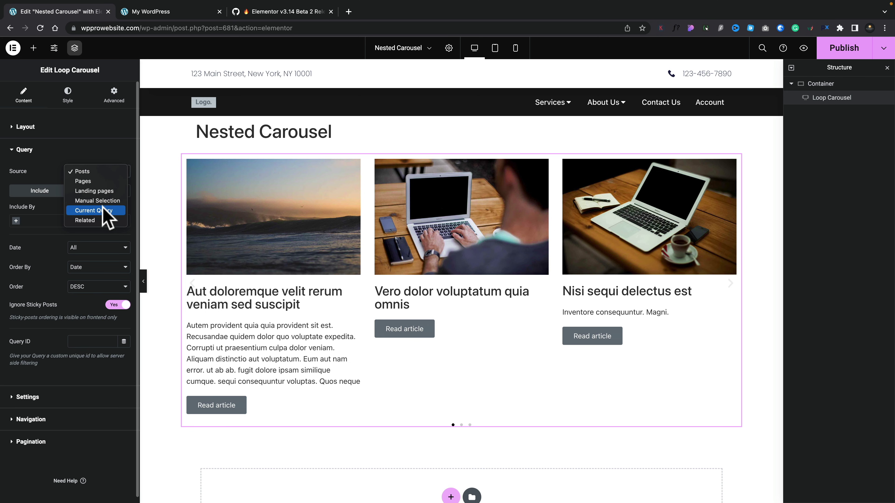
pyautogui.click(31, 442)
pyautogui.click(101, 238)
pyautogui.click(90, 248)
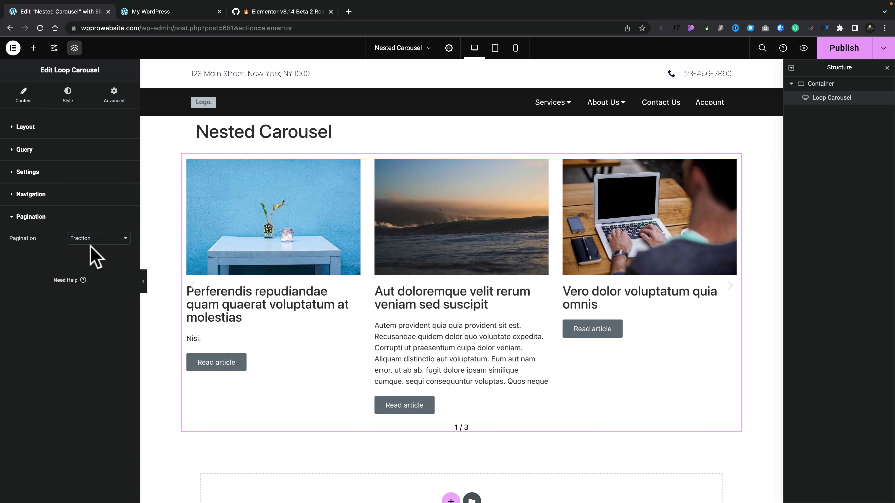
pyautogui.click(92, 240)
pyautogui.click(88, 229)
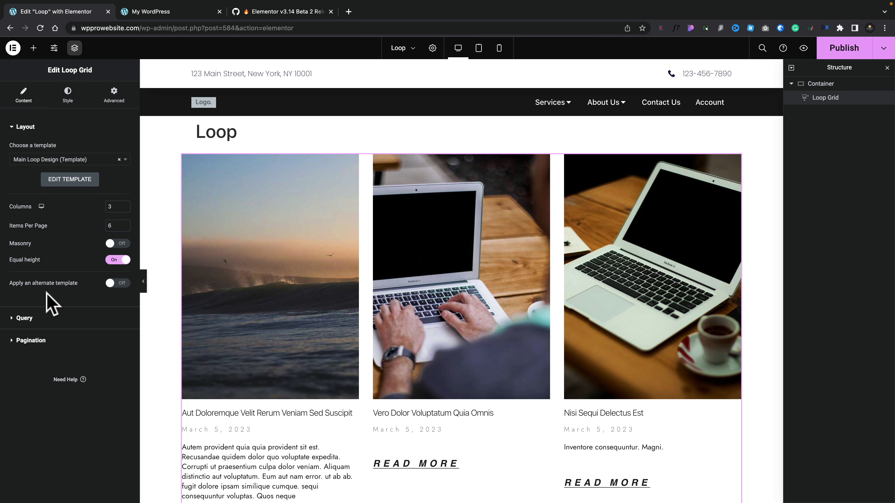
# Enable an alternate template for the Loop Grid and choose the Cat Loop template for it
pyautogui.click(121, 283)
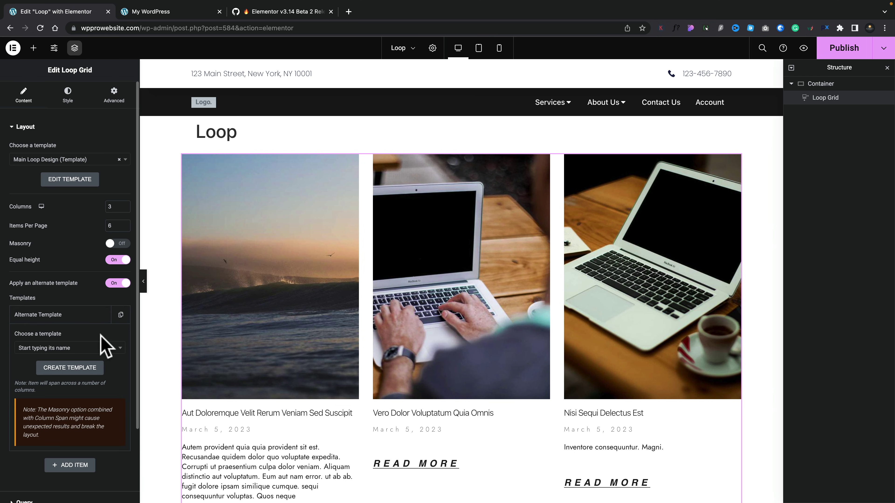
pyautogui.scroll(-3, 78, 370)
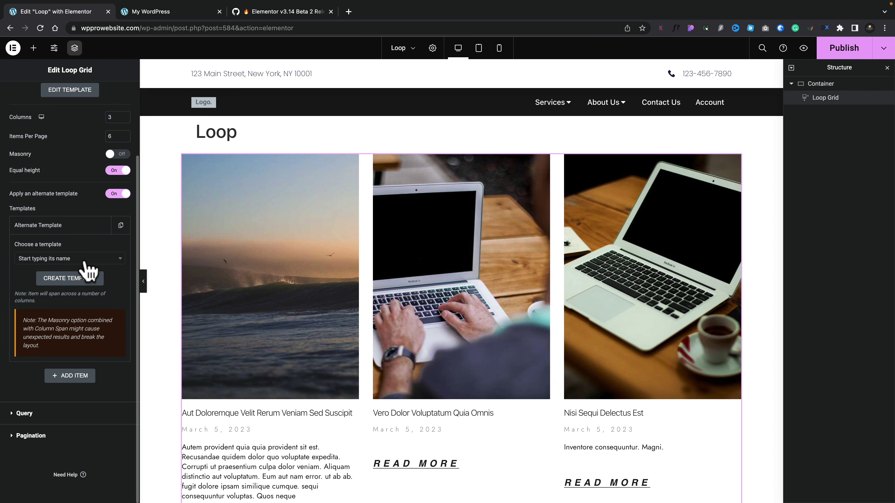
pyautogui.click(83, 259)
pyautogui.click(75, 271)
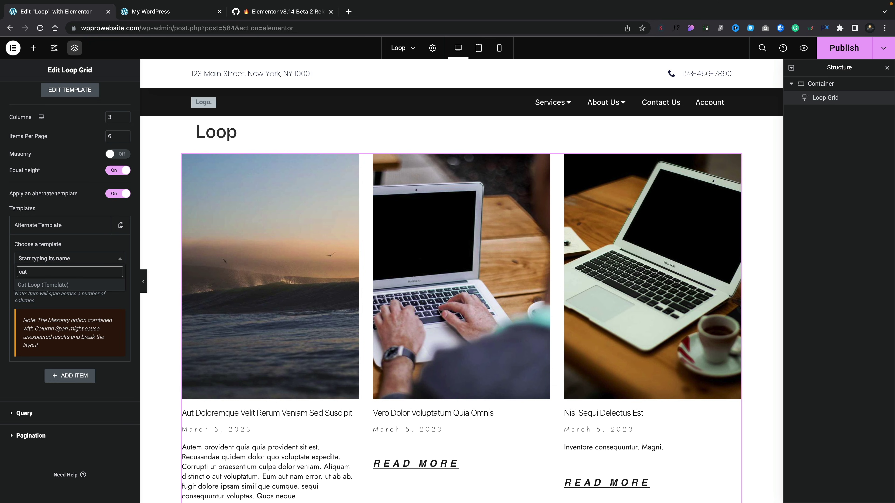
pyautogui.click(58, 285)
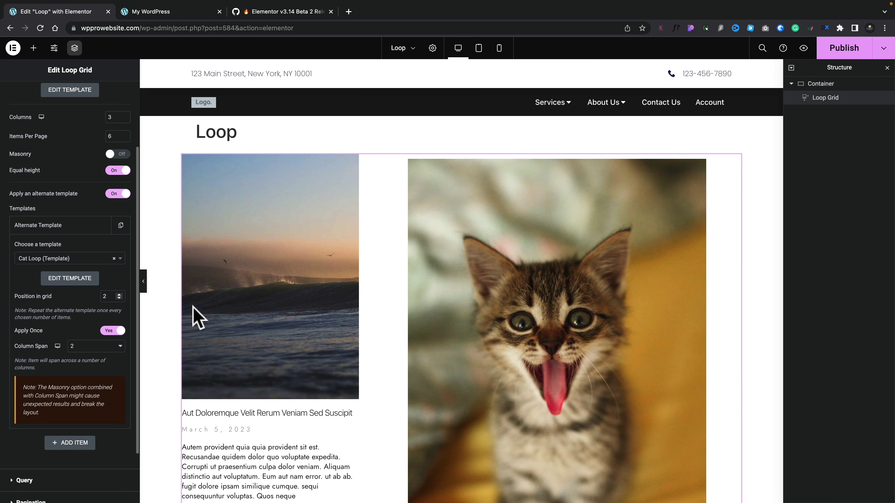
# Set the column span of the Cat Loop alternate template to 1
pyautogui.scroll(-5, 400, 393)
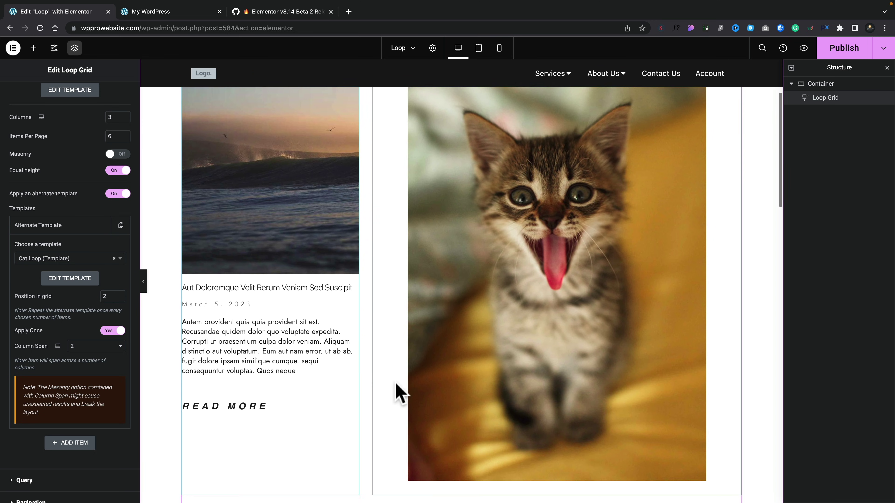
pyautogui.scroll(2, 400, 393)
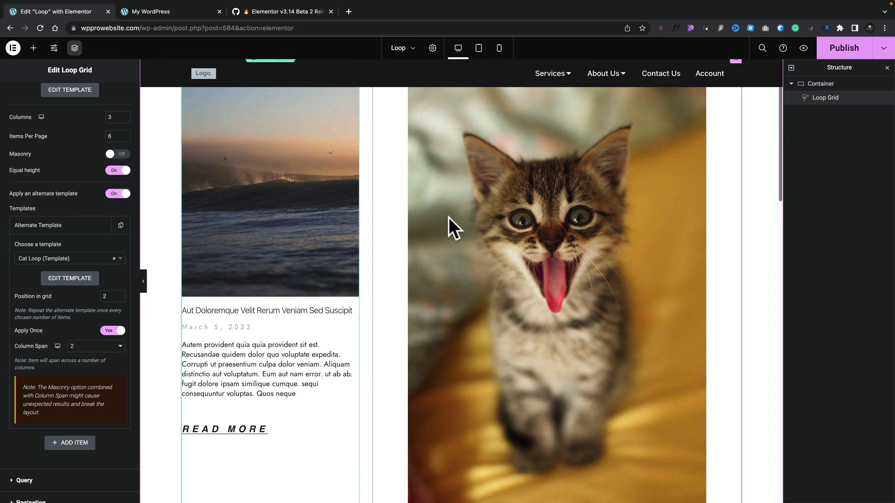
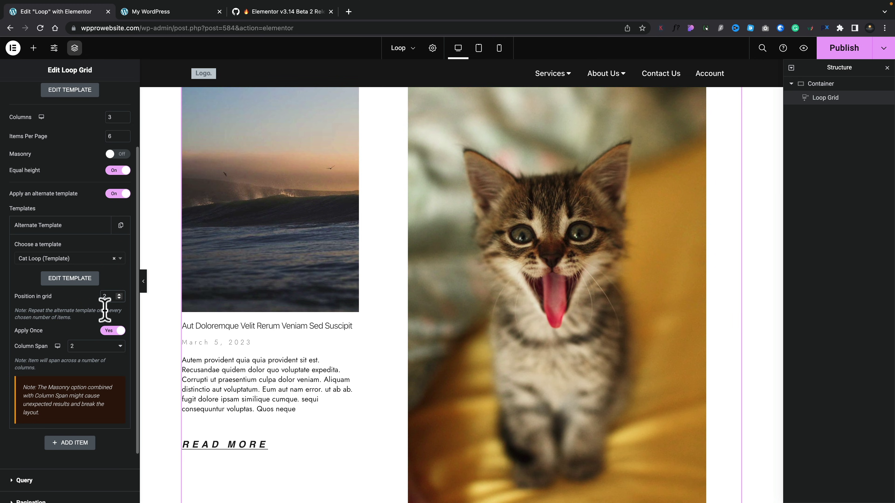
pyautogui.click(106, 347)
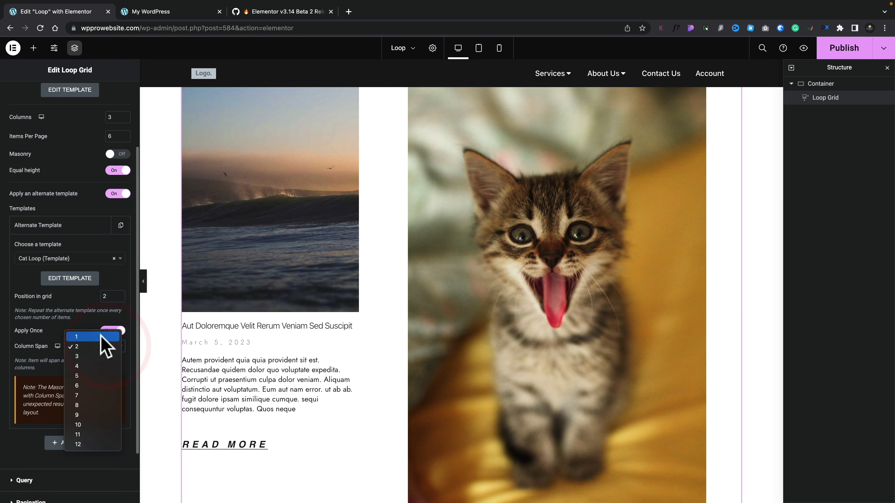
pyautogui.click(101, 337)
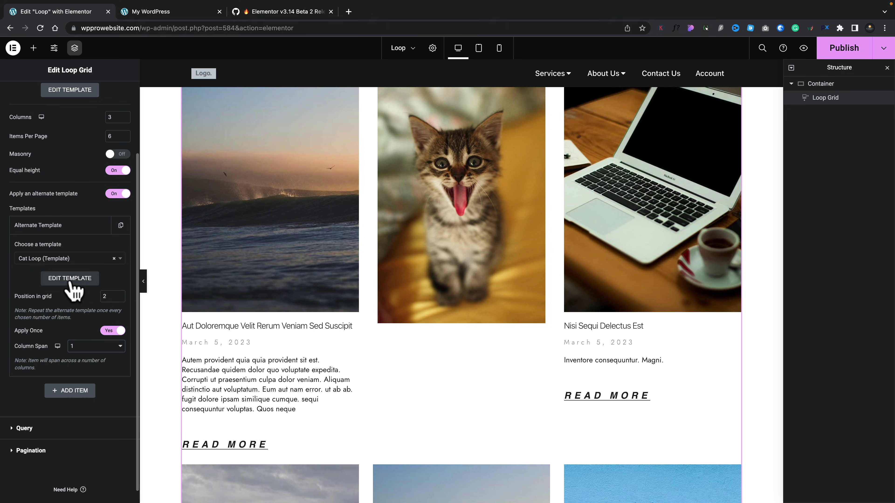
# Open the Cat Loop template for editing and add a Heading widget below the cat image
pyautogui.click(70, 278)
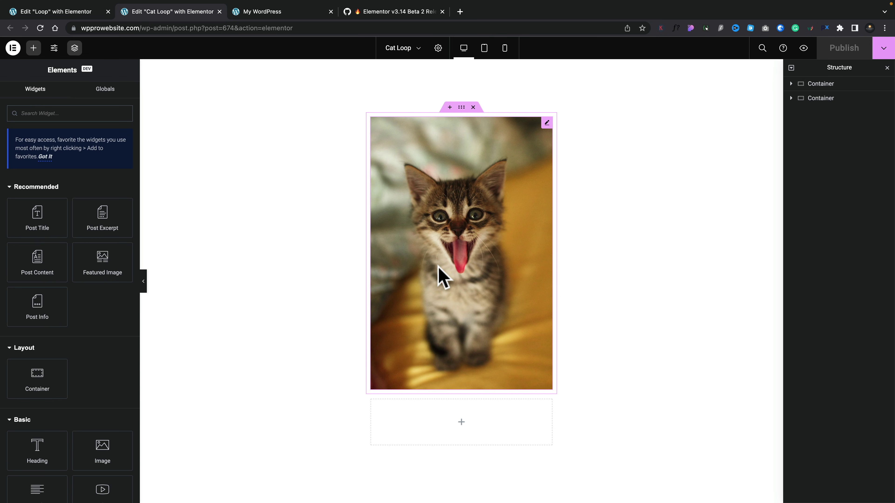
pyautogui.click(442, 276)
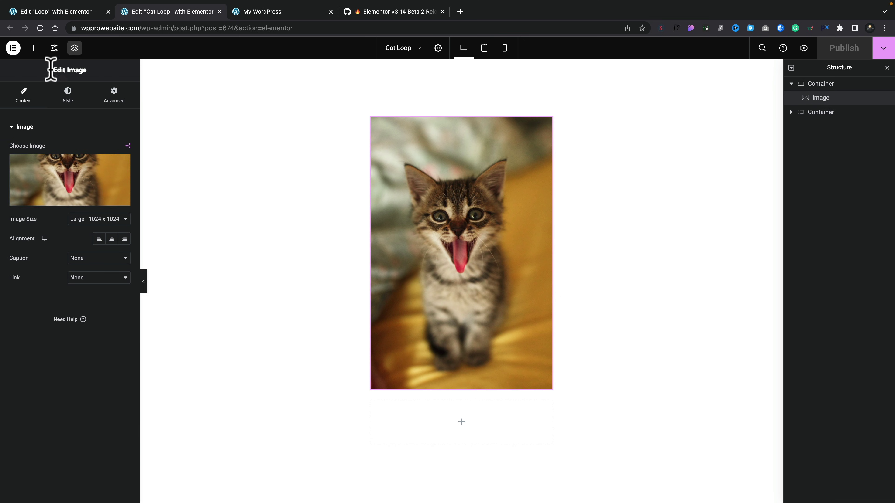
pyautogui.click(34, 48)
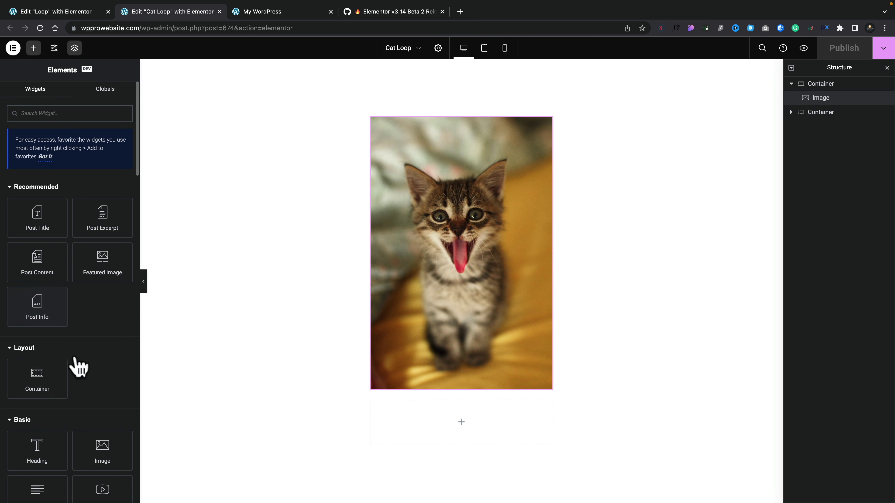
pyautogui.scroll(-2, 79, 366)
pyautogui.moveTo(66, 379); pyautogui.dragTo(429, 379)
# Change the heading's text to "The Cat Loop", then publish and close the template
pyautogui.tripleClick(392, 386)
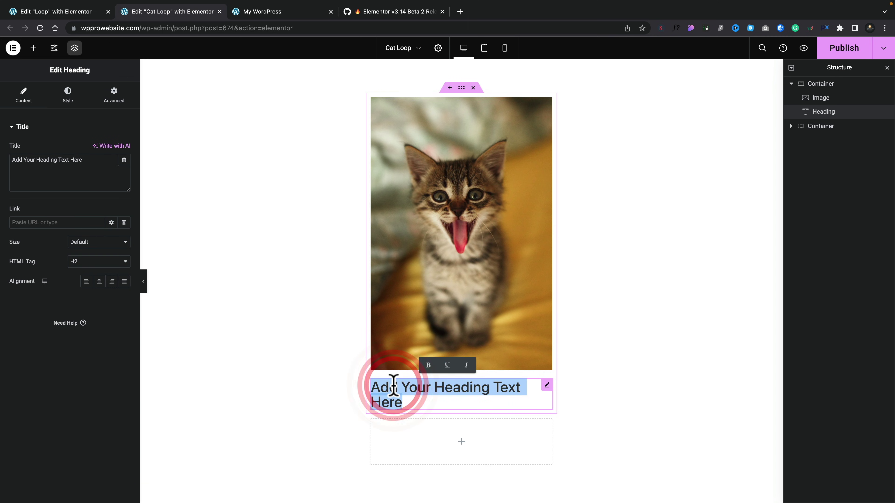
pyautogui.write('The Cat Loop')
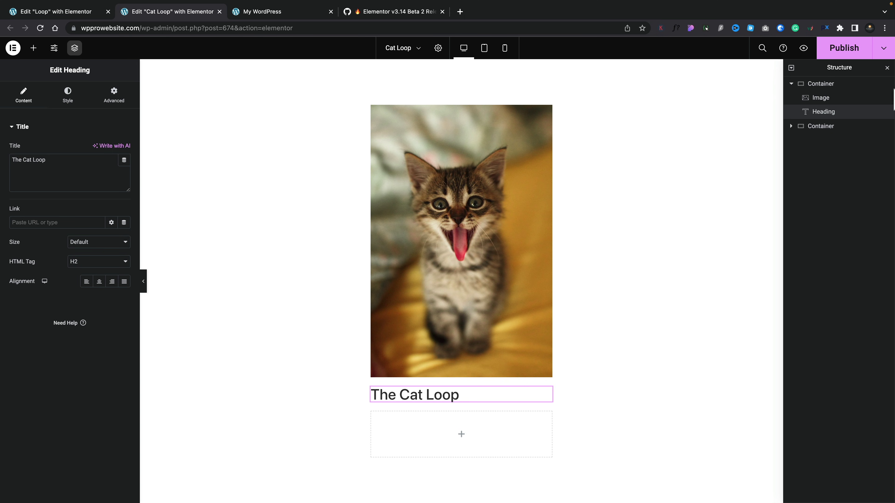
pyautogui.click(847, 50)
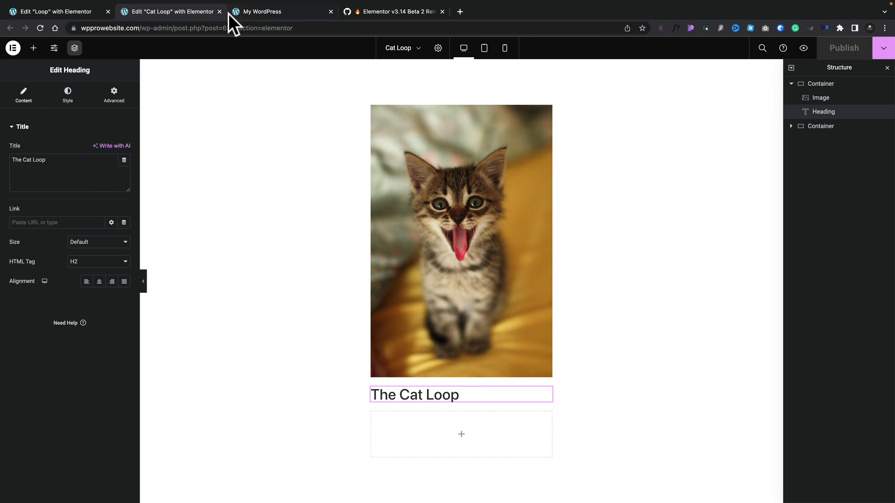
pyautogui.click(219, 12)
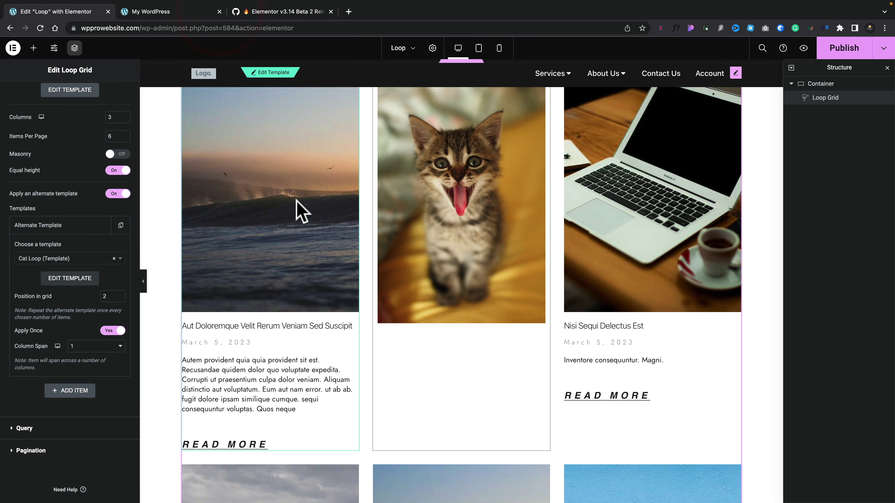